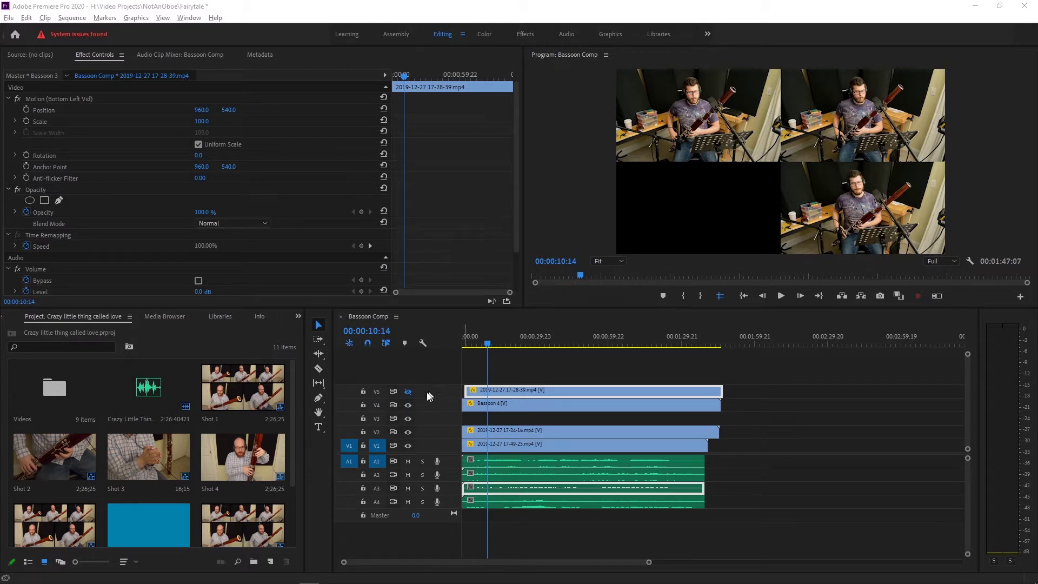
# - Turn the V5 track output back on so its clip fills the whole frame
pyautogui.click(408, 392)
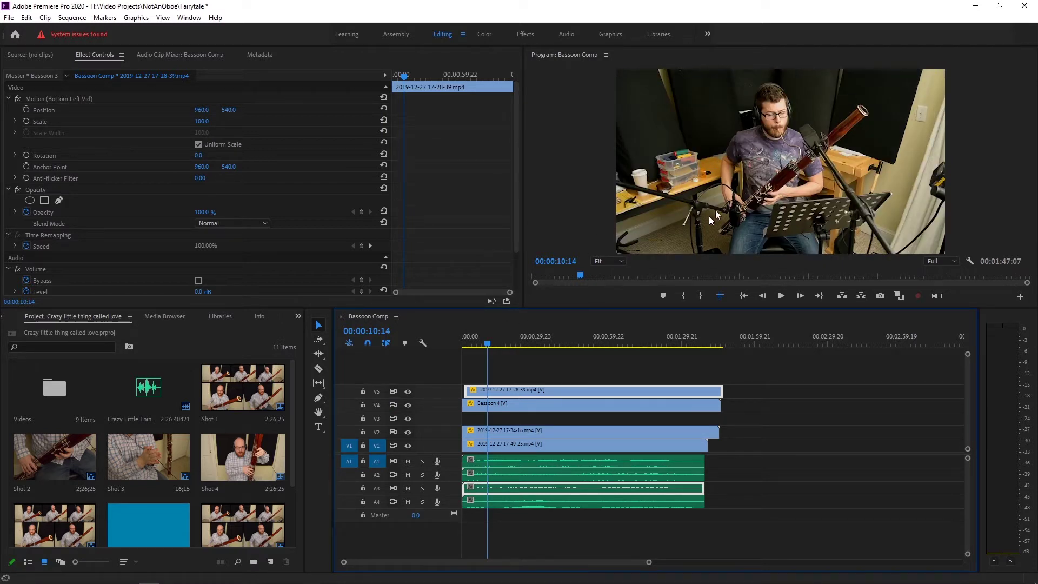
pyautogui.click(740, 162)
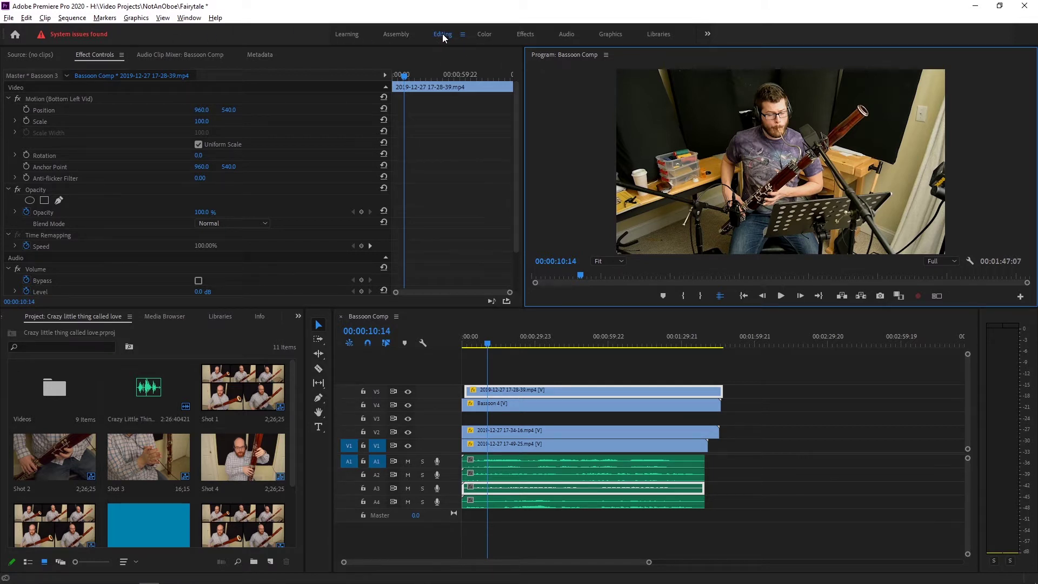
# - Select the V5 clip and activate its Motion effect in Effect Controls for on-screen adjustment
pyautogui.click(525, 371)
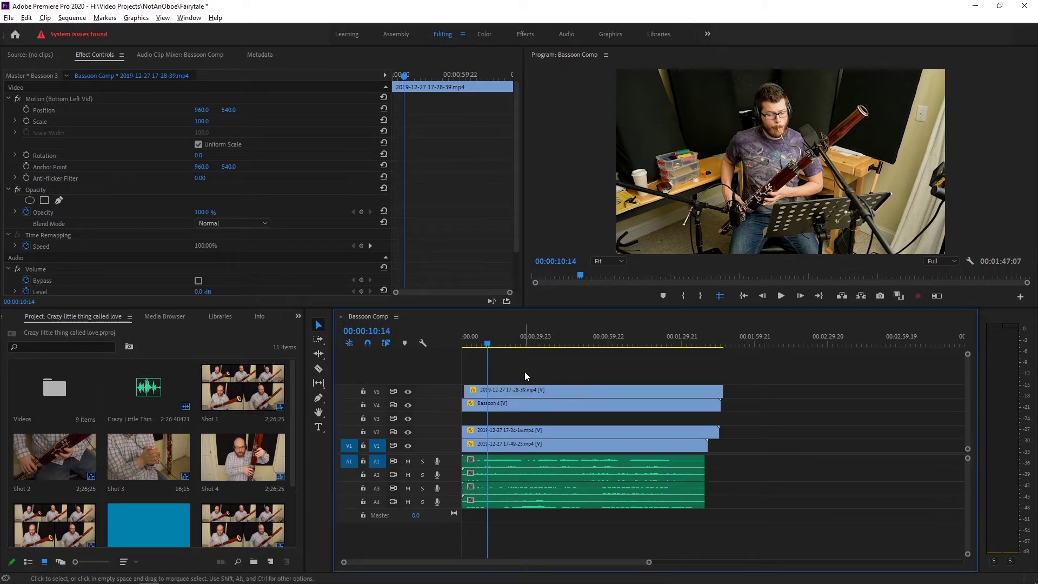
pyautogui.click(36, 53)
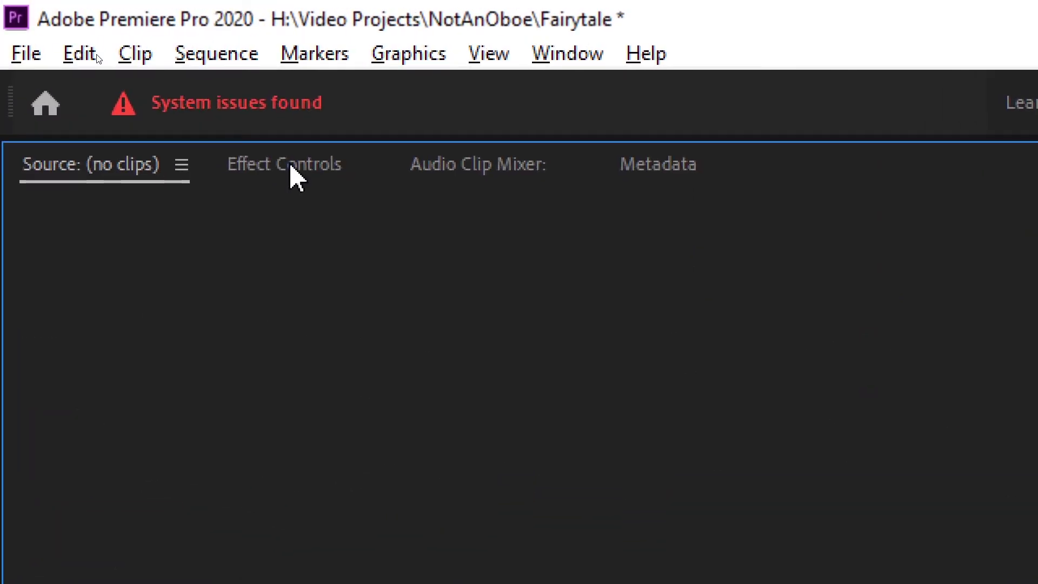
pyautogui.click(292, 167)
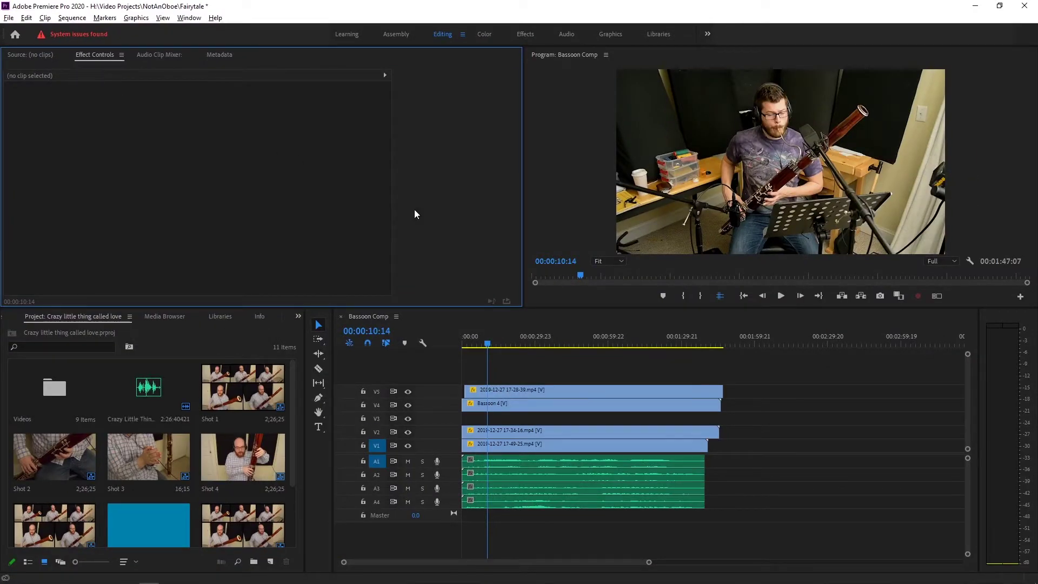
pyautogui.click(497, 390)
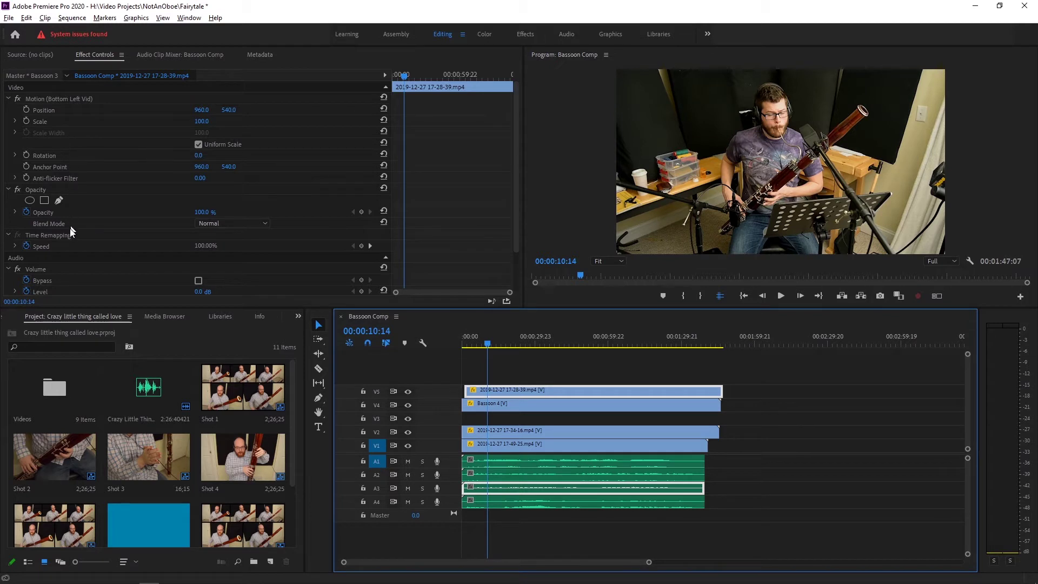
pyautogui.click(81, 98)
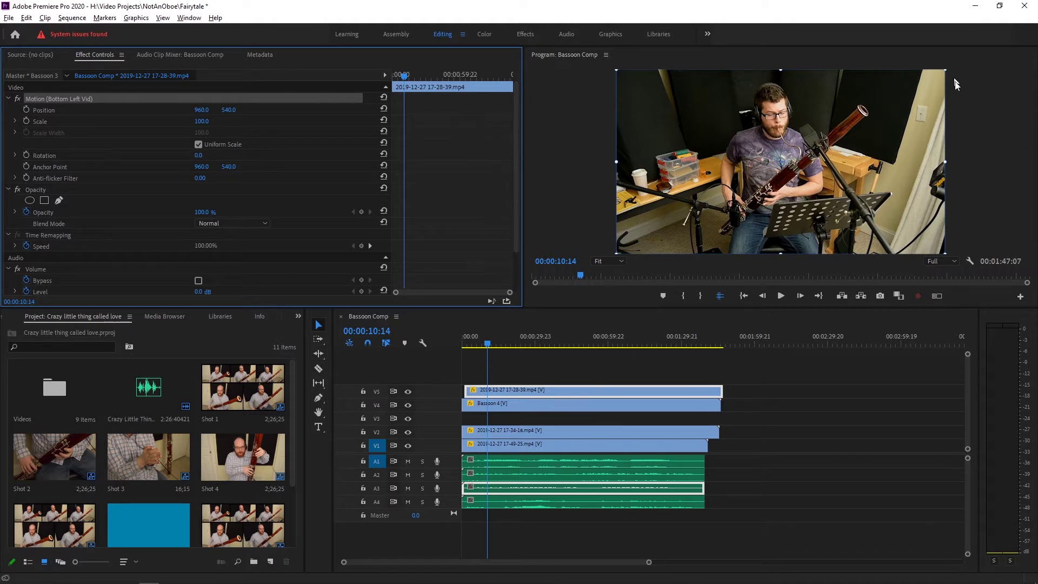
# - Try moving and shrinking the V5 clip, then undo back to its default Motion values
pyautogui.moveTo(789, 136)
pyautogui.mouseDown()
pyautogui.moveTo(774, 160)
pyautogui.moveTo(853, 136)
pyautogui.moveTo(791, 147)
pyautogui.mouseUp()
pyautogui.moveTo(949, 81); pyautogui.dragTo(897, 107)
pyautogui.moveTo(828, 156); pyautogui.dragTo(857, 138)
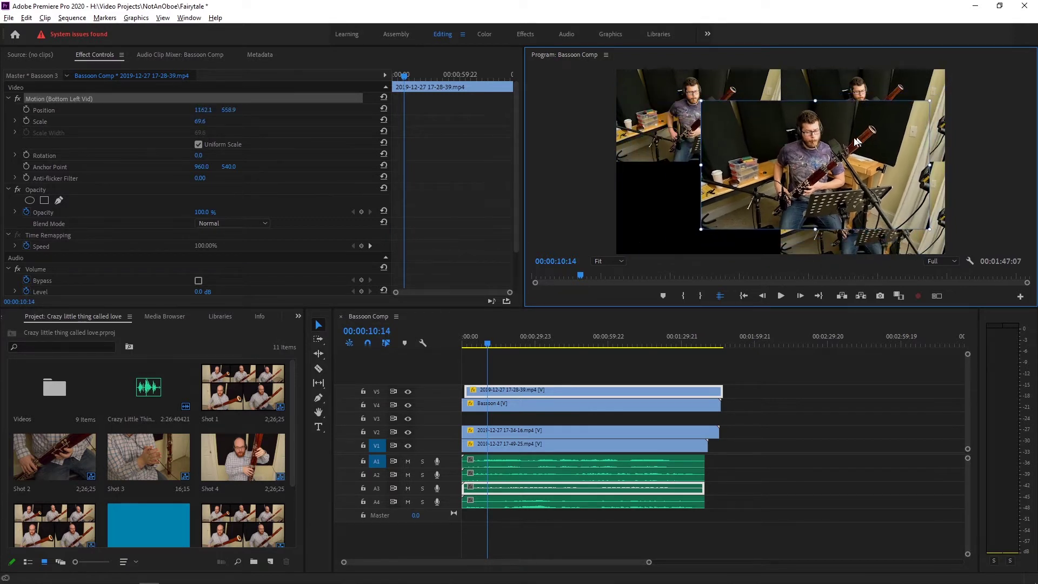
pyautogui.hotkey('ctrl', 'z')
pyautogui.hotkey('ctrl', 'z')
pyautogui.hotkey('ctrl', 'z')
pyautogui.hotkey('ctrl', 'z')
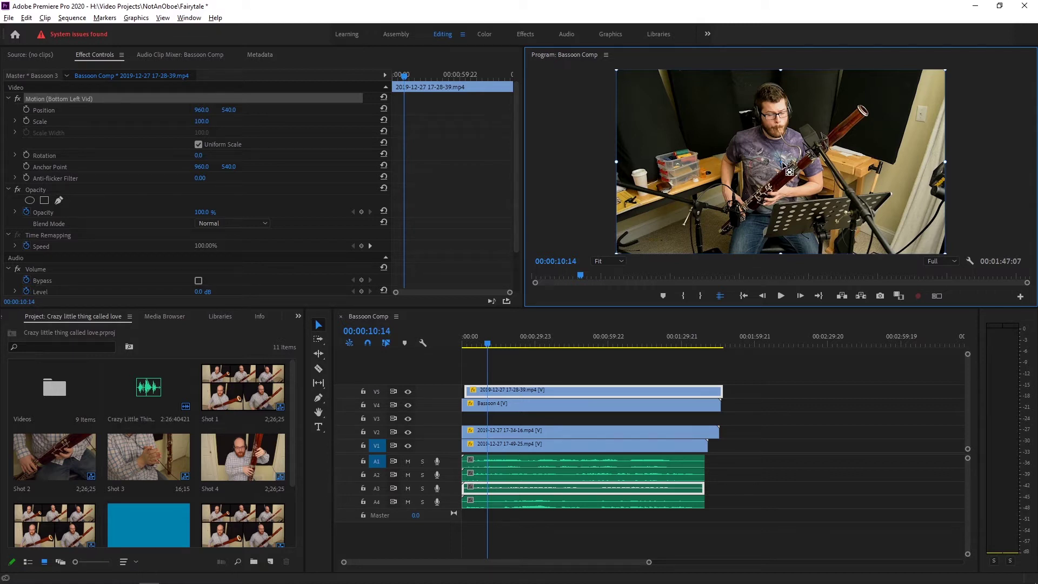
# - Drag the anchor point to the clip's bottom-left corner, making anchor and position 0, 1080
pyautogui.moveTo(782, 161)
pyautogui.mouseDown()
pyautogui.moveTo(797, 138)
pyautogui.moveTo(730, 117)
pyautogui.moveTo(730, 167)
pyautogui.moveTo(802, 164)
pyautogui.moveTo(771, 159)
pyautogui.mouseUp()
pyautogui.moveTo(852, 137)
pyautogui.mouseDown()
pyautogui.moveTo(817, 173)
pyautogui.moveTo(835, 174)
pyautogui.moveTo(854, 142)
pyautogui.mouseUp()
pyautogui.moveTo(777, 163); pyautogui.dragTo(619, 252)
# - Set the V5 clip's Scale to 50
pyautogui.click(208, 120)
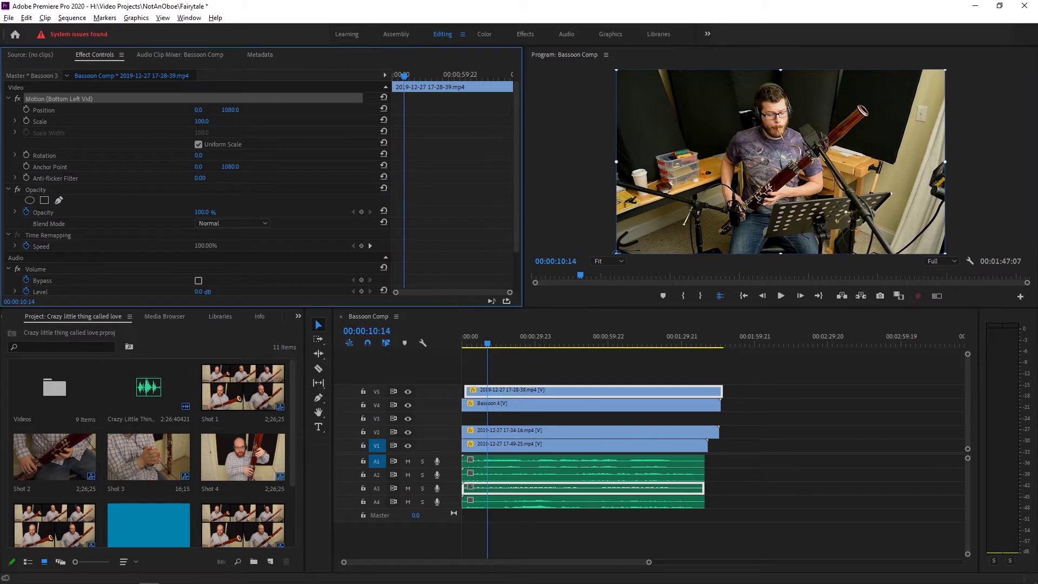
pyautogui.write('50')
pyautogui.press('Return')
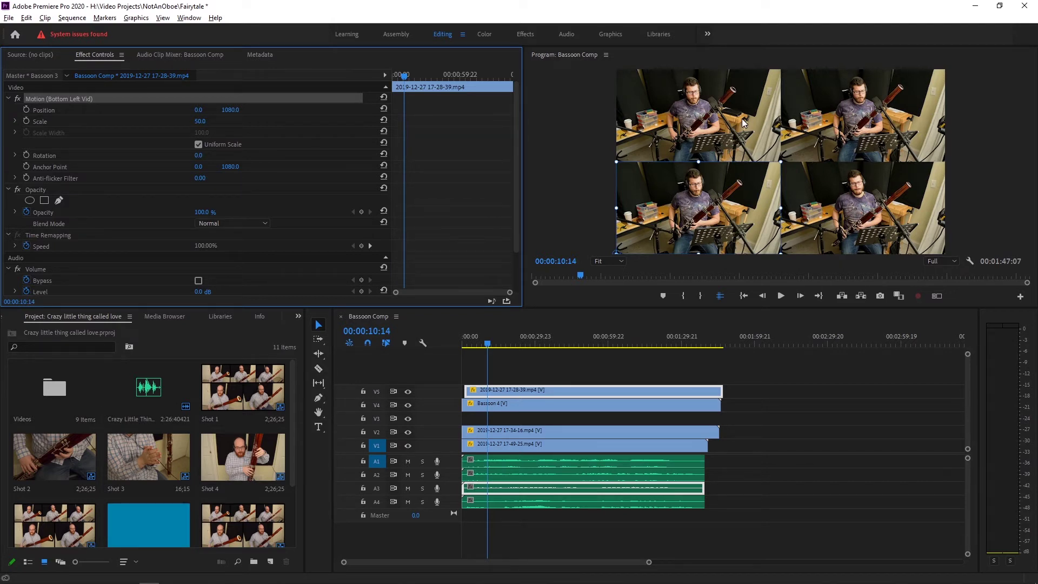
# - Check the quadrant clips and drag the bottom-right clip's anchor to its bottom-right corner
pyautogui.click(704, 111)
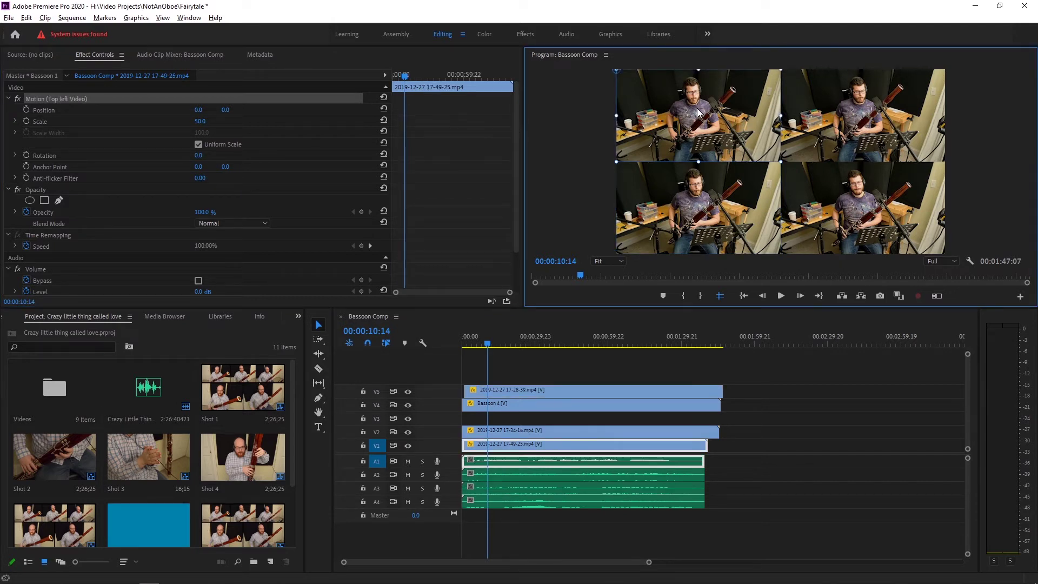
pyautogui.click(786, 106)
pyautogui.click(925, 238)
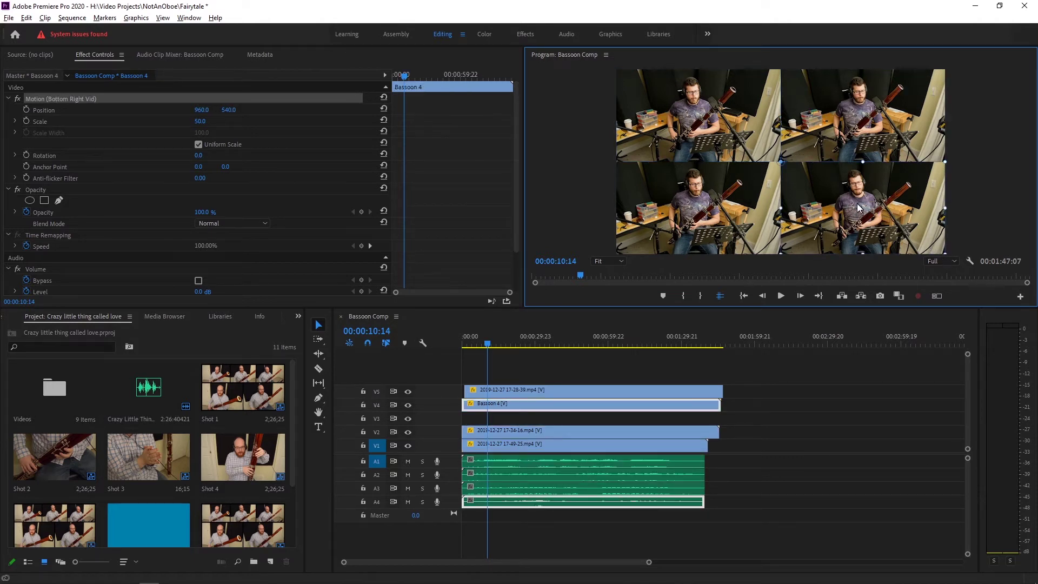
pyautogui.moveTo(783, 162); pyautogui.dragTo(943, 251)
# - Recheck each quadrant clip and return the bottom-left clip's horizontal position to 0
pyautogui.click(665, 120)
pyautogui.click(855, 97)
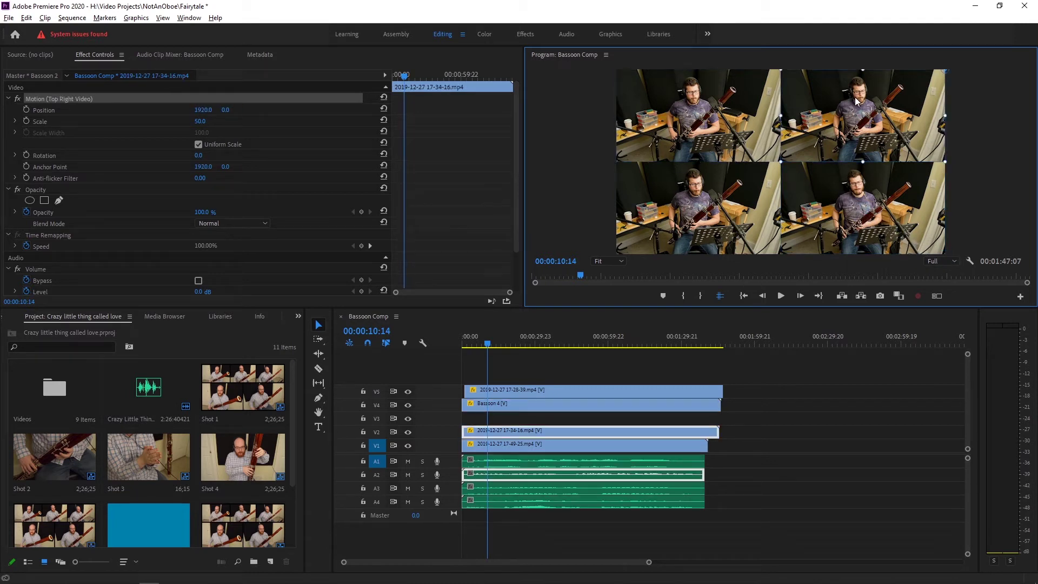
pyautogui.click(889, 202)
pyautogui.click(701, 192)
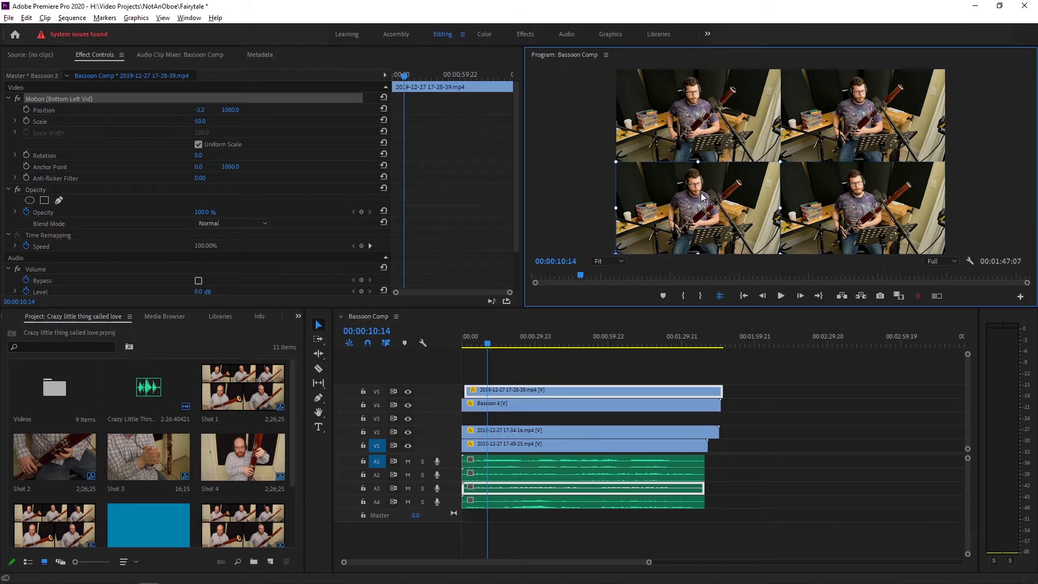
pyautogui.moveTo(701, 192); pyautogui.dragTo(702, 193)
# - Inspect the bottom-left clip's Motion effect options, then bring up the Project panel's overflow list
pyautogui.click(579, 150)
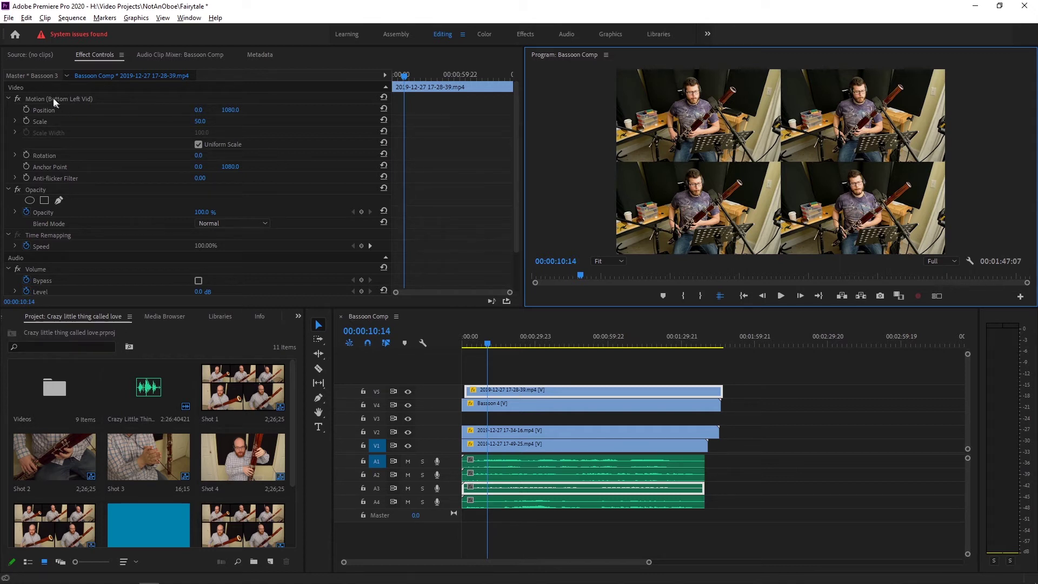
pyautogui.click(76, 98)
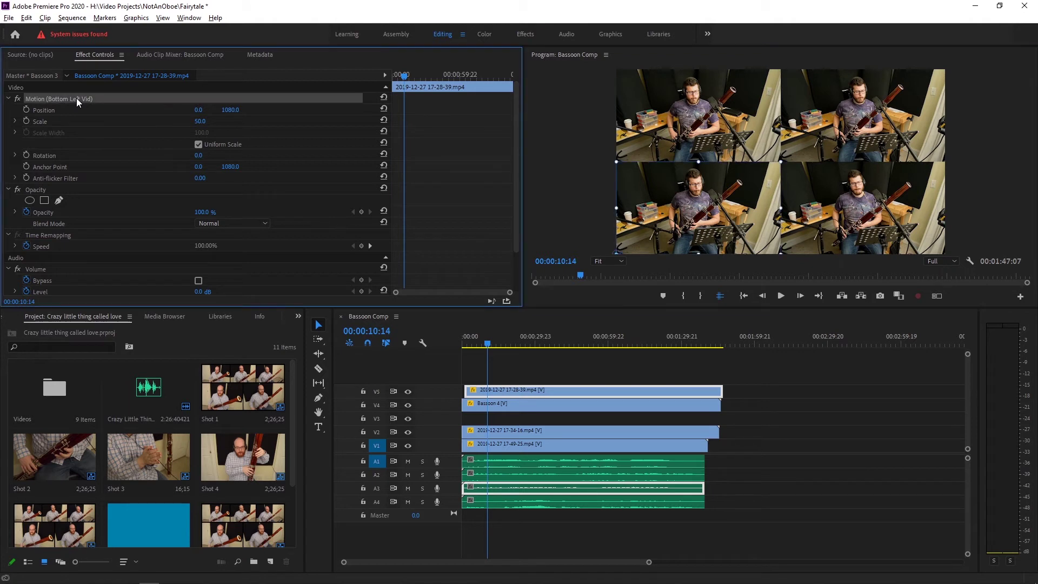
pyautogui.rightClick(60, 98)
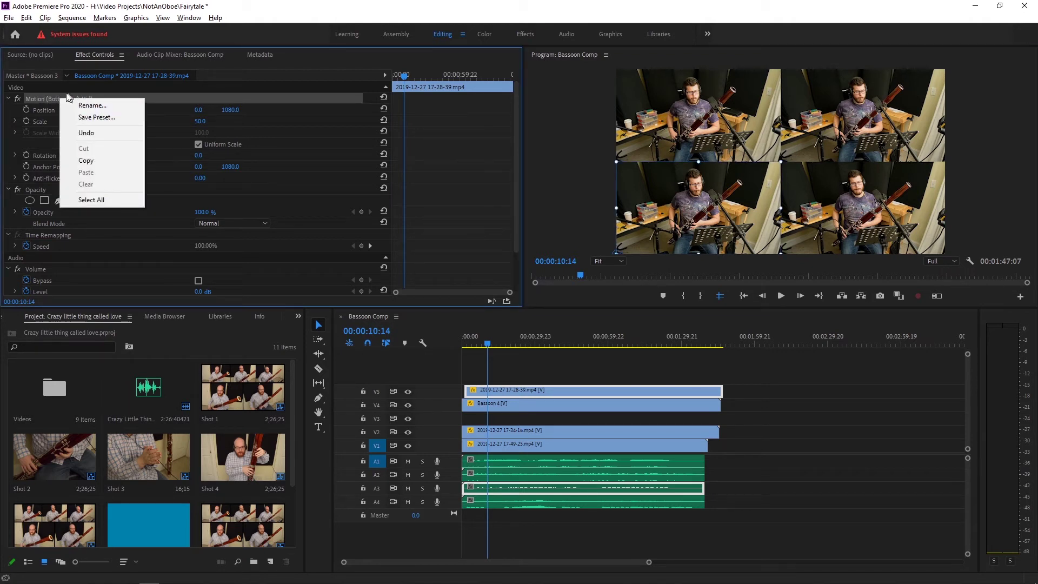
pyautogui.click(43, 95)
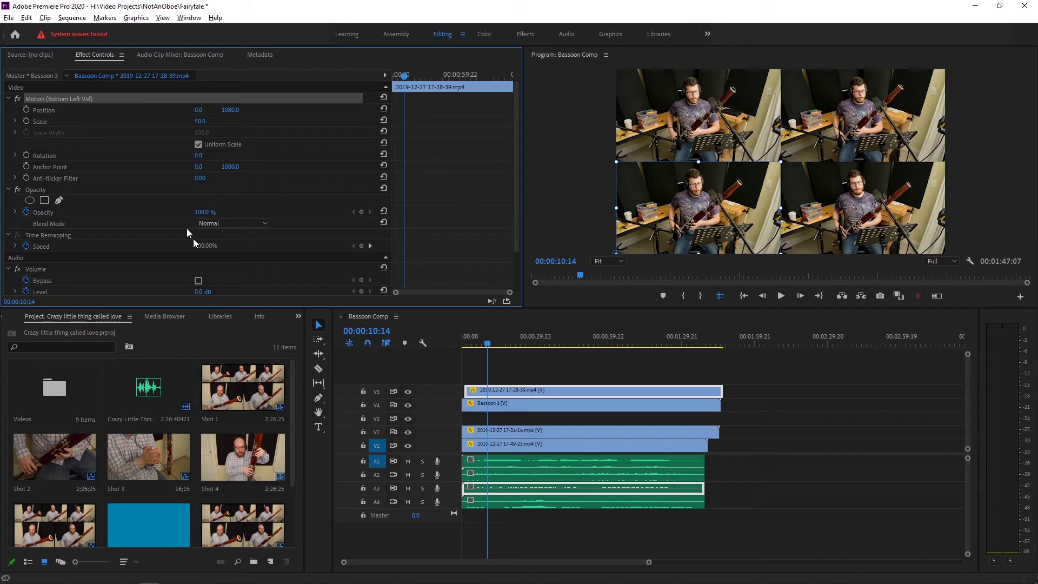
pyautogui.click(297, 316)
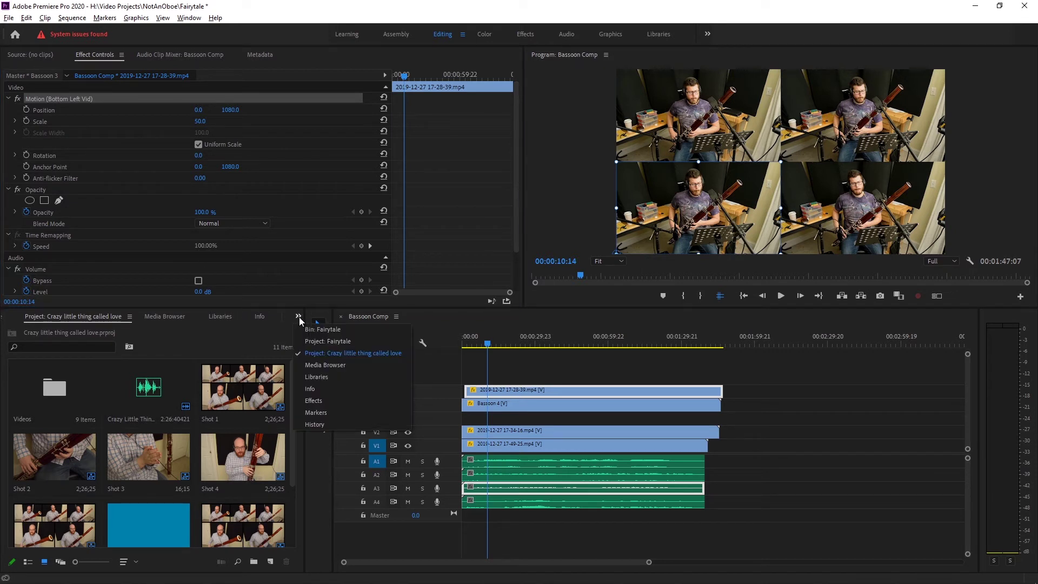
# - Save the project, browse the Effects panel's Presets folder, and return to the Project bin
pyautogui.click(320, 399)
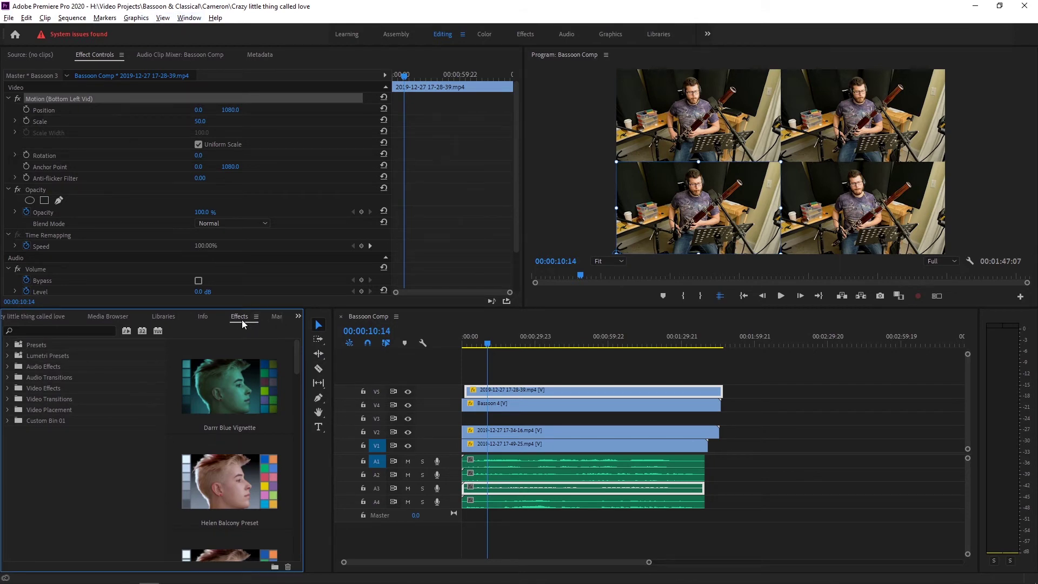
pyautogui.hotkey('ctrl', 's')
pyautogui.click(189, 18)
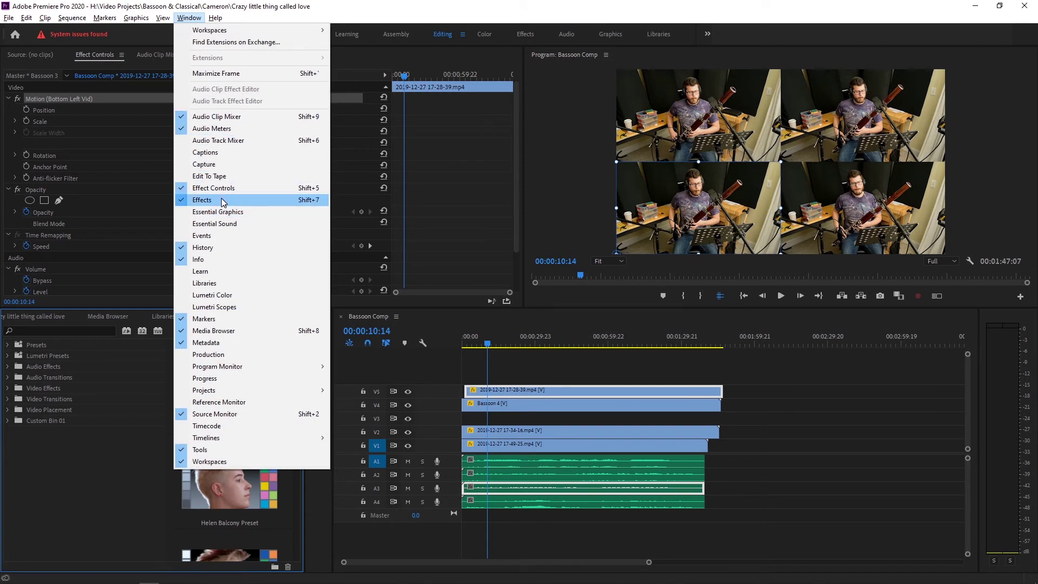
pyautogui.click(8, 345)
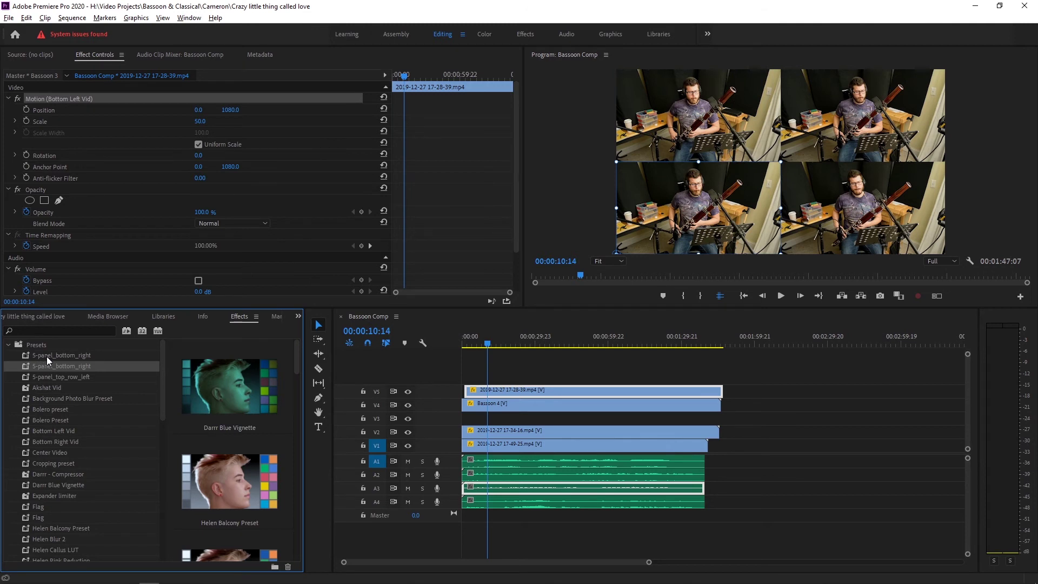
pyautogui.scroll(-1, 53, 375)
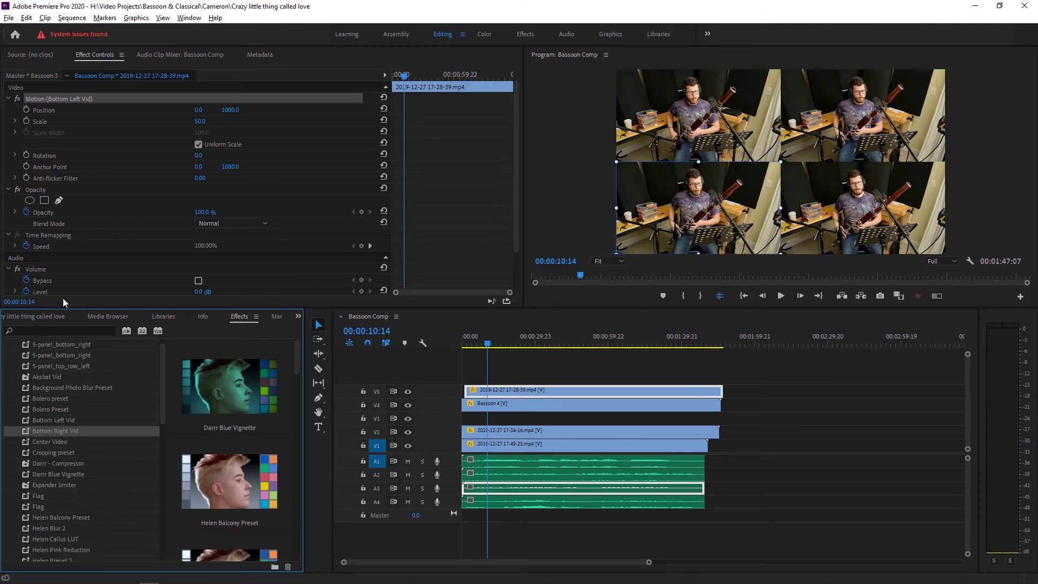
pyautogui.click(13, 318)
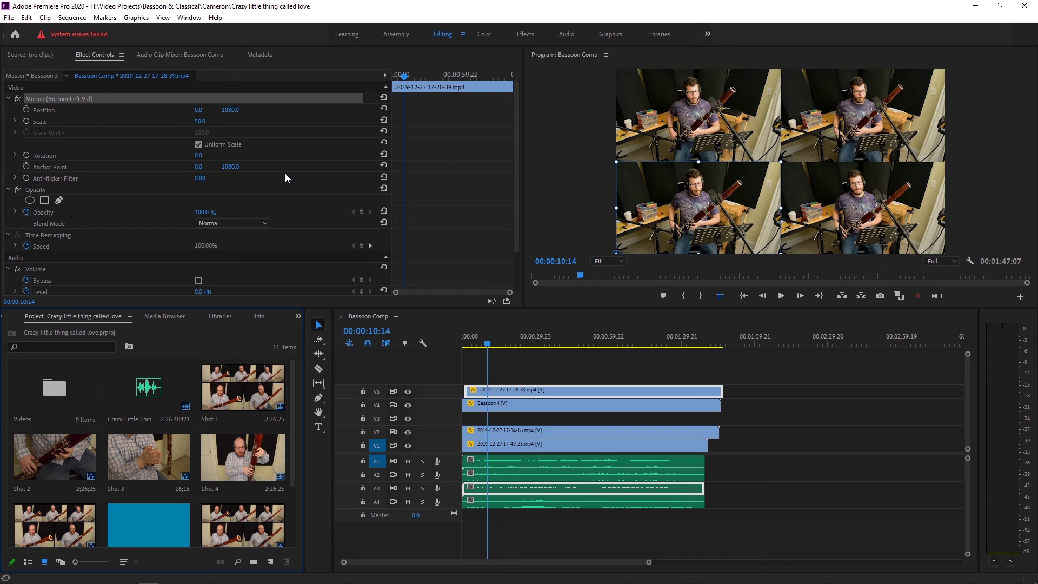
pyautogui.click(755, 123)
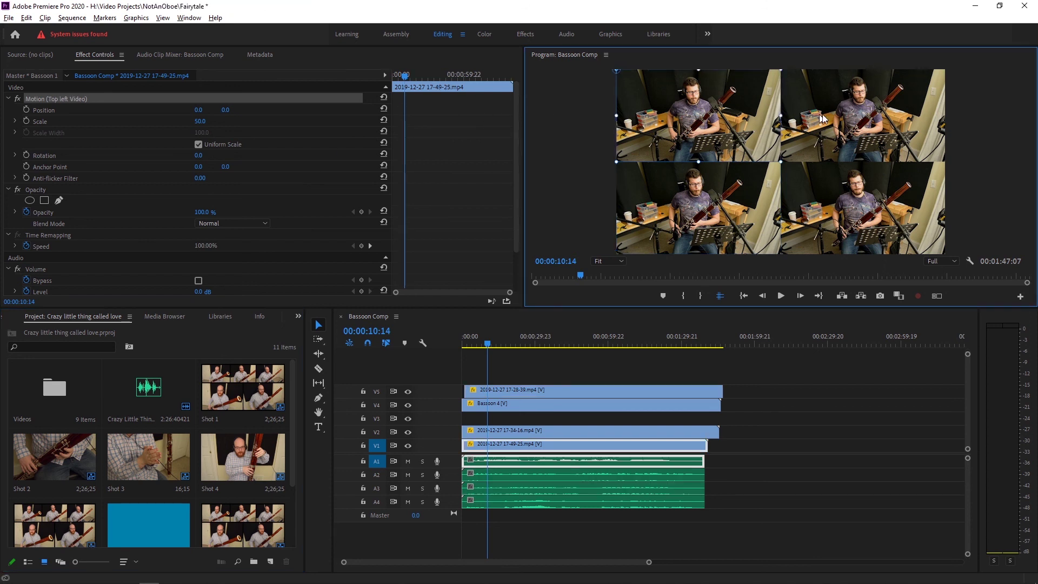
pyautogui.click(824, 119)
pyautogui.click(845, 201)
pyautogui.click(742, 214)
pyautogui.click(753, 110)
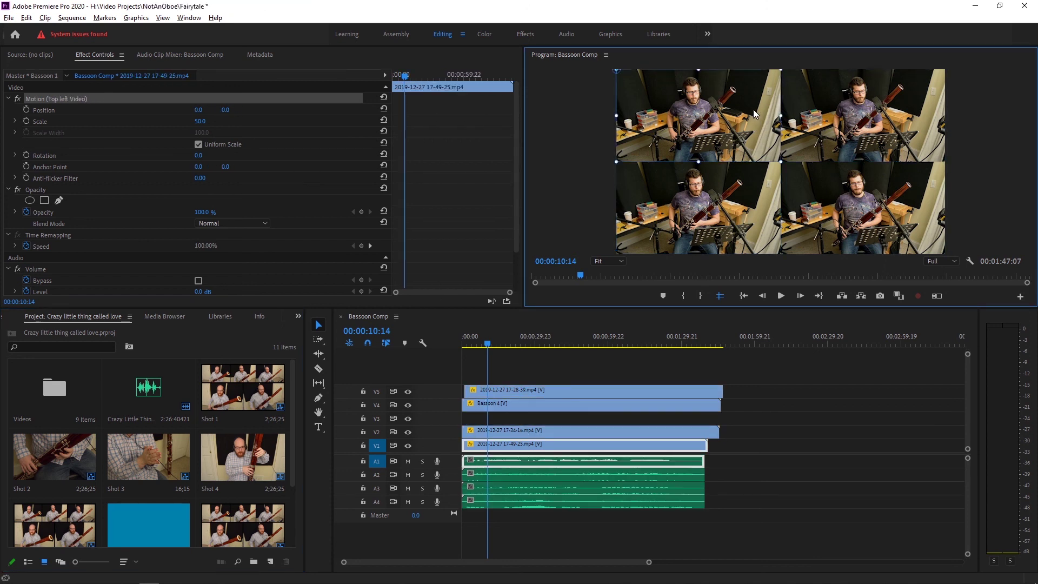